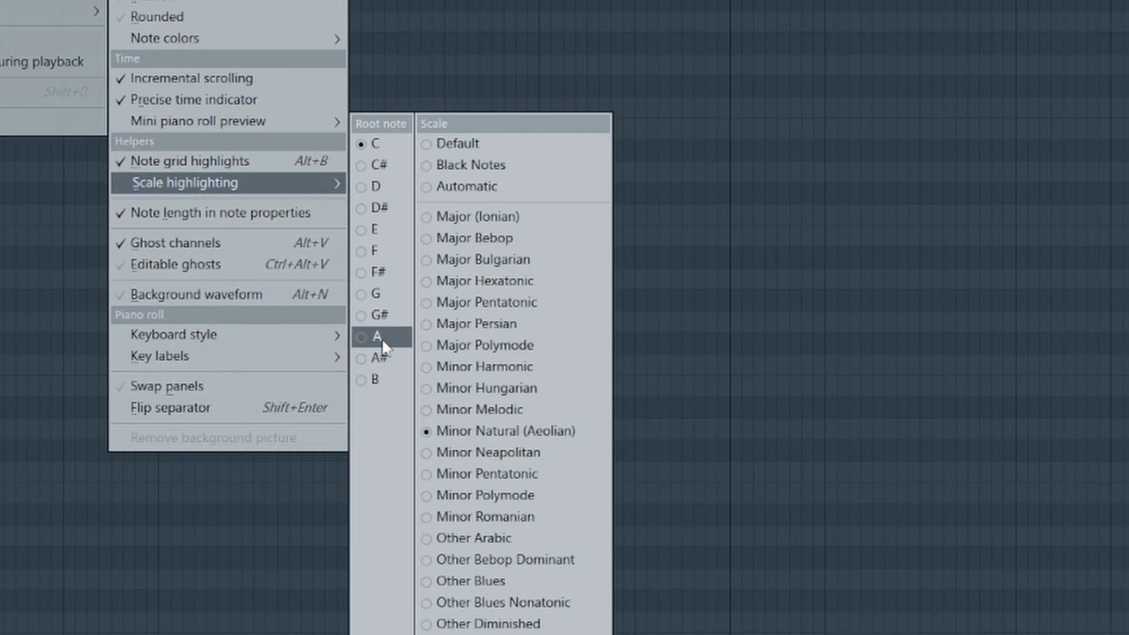
Set the scale highlighting root note to A and lay out two consecutive chords, D4–F4–A4 and A3–C4–E4
left_click(377, 337)
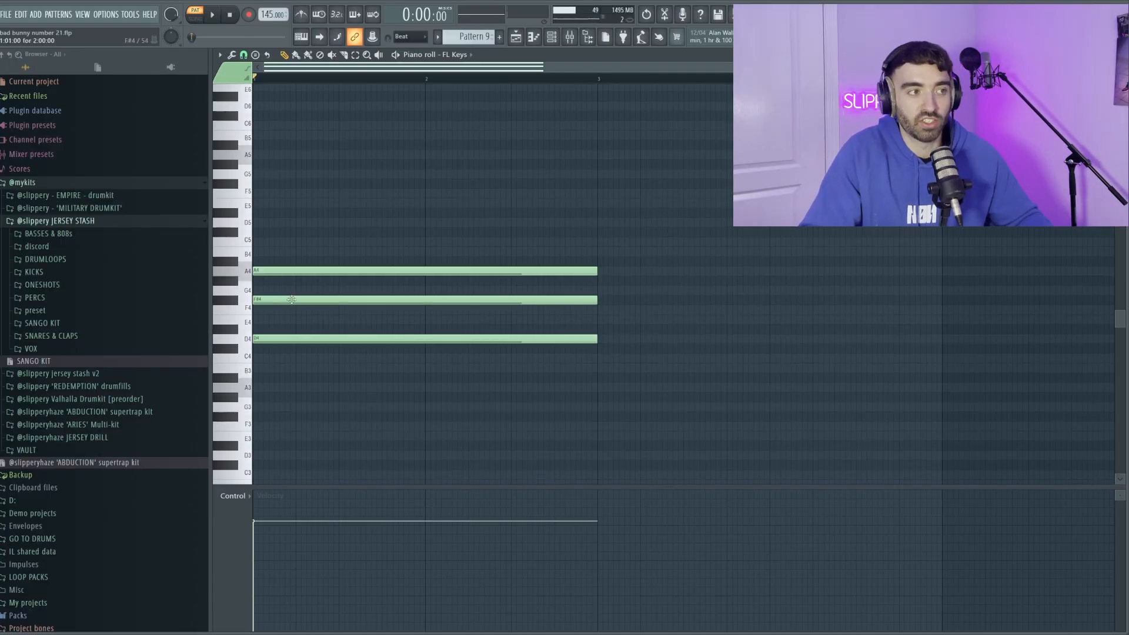
key("space")
left_click_drag(435, 197, 593, 402)
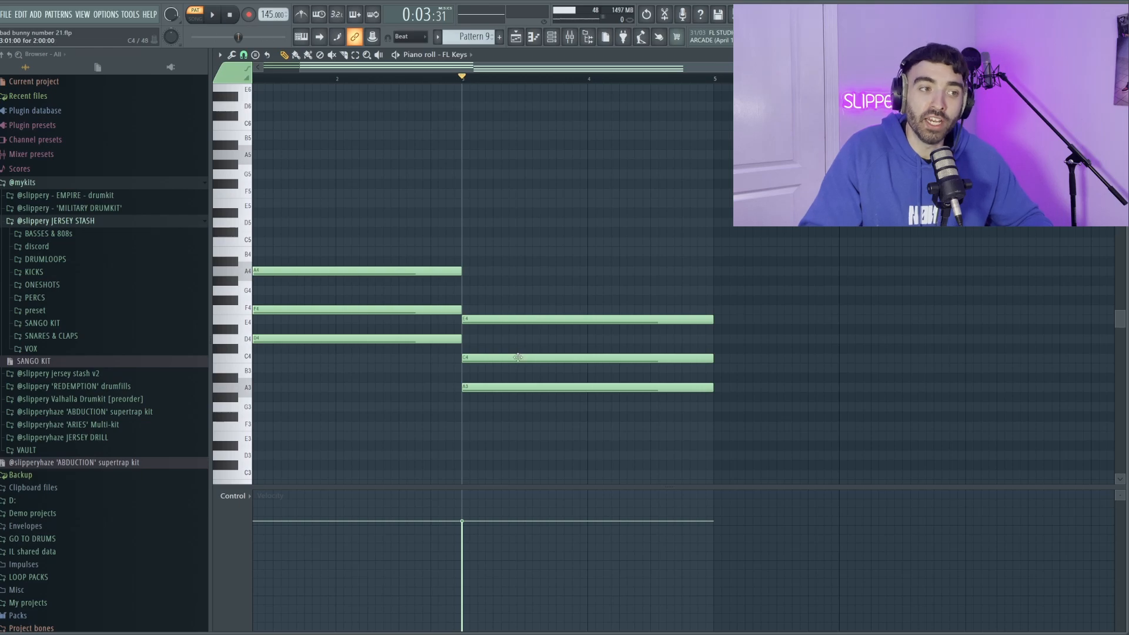
Raise the second chord's middle note to C5 and complete the progression with chords G3–E4–B4 and G3–D4–B4
key("ctrl+Up")
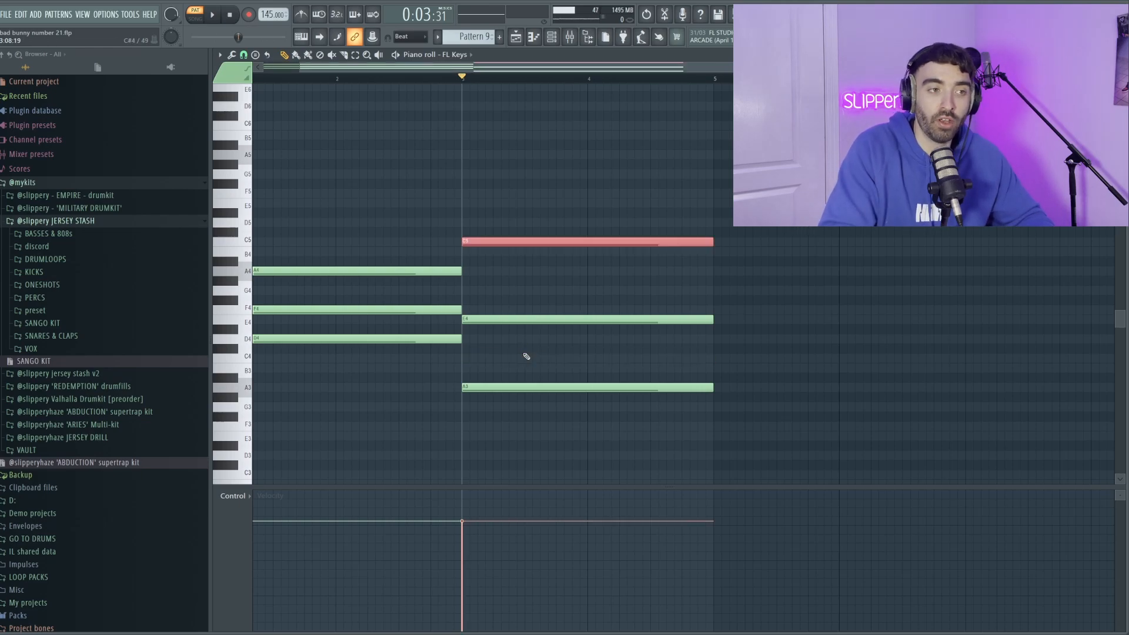
key("ctrl+d")
key("space")
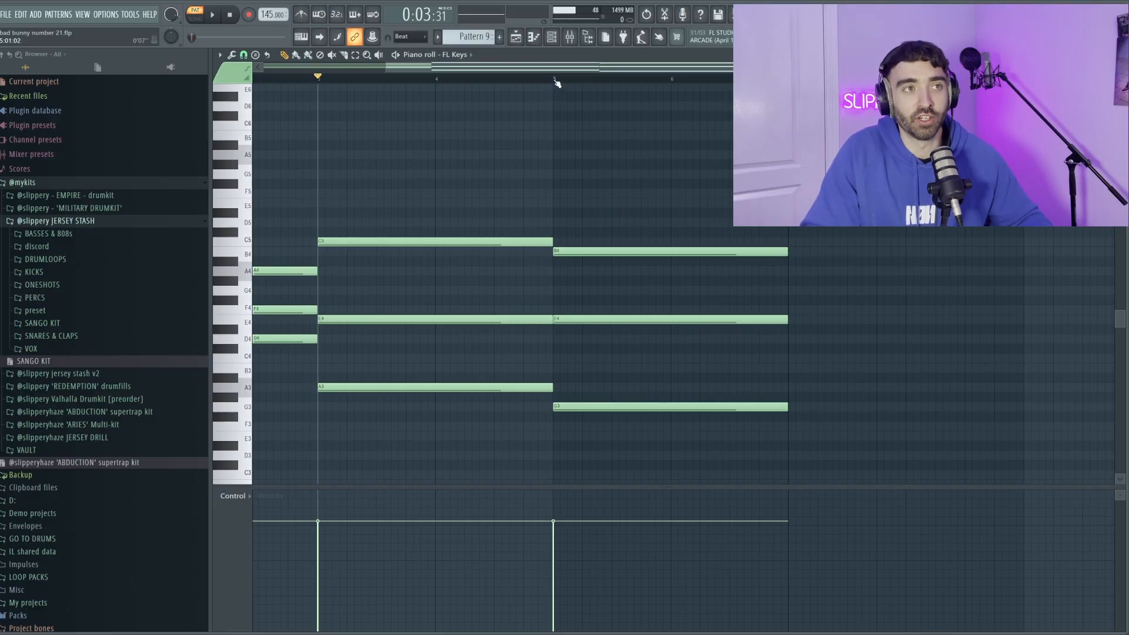
scroll(555, 82, "down", 2)
key("space")
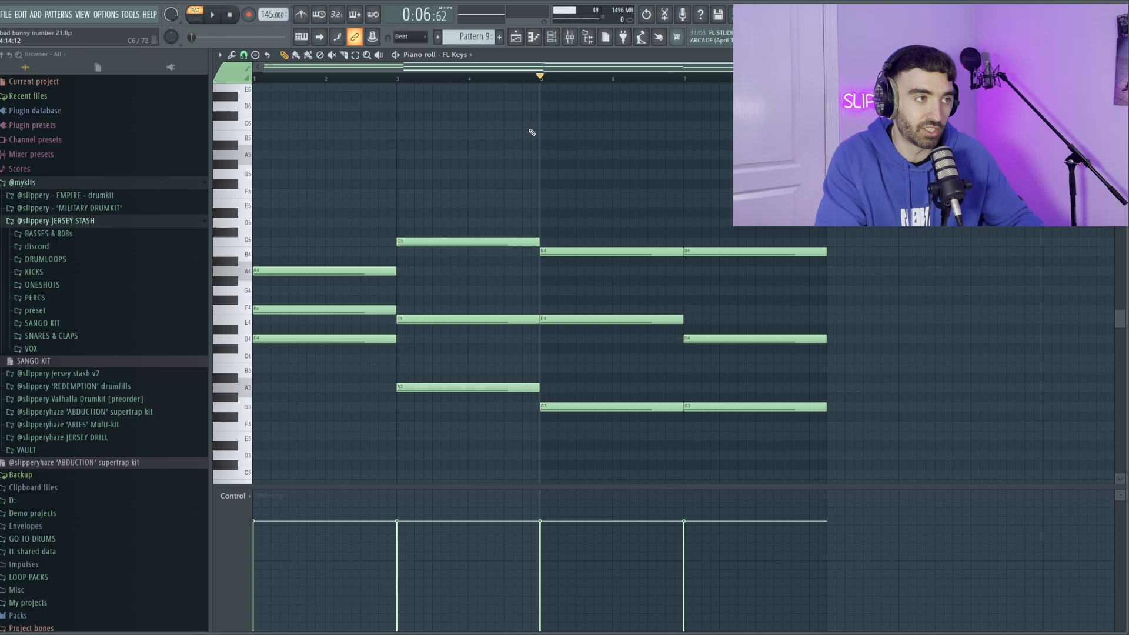
Transpose the whole four-chord progression up three semitones and play it back
key("shift+Up")
key("shift+Up")
key("shift+Up")
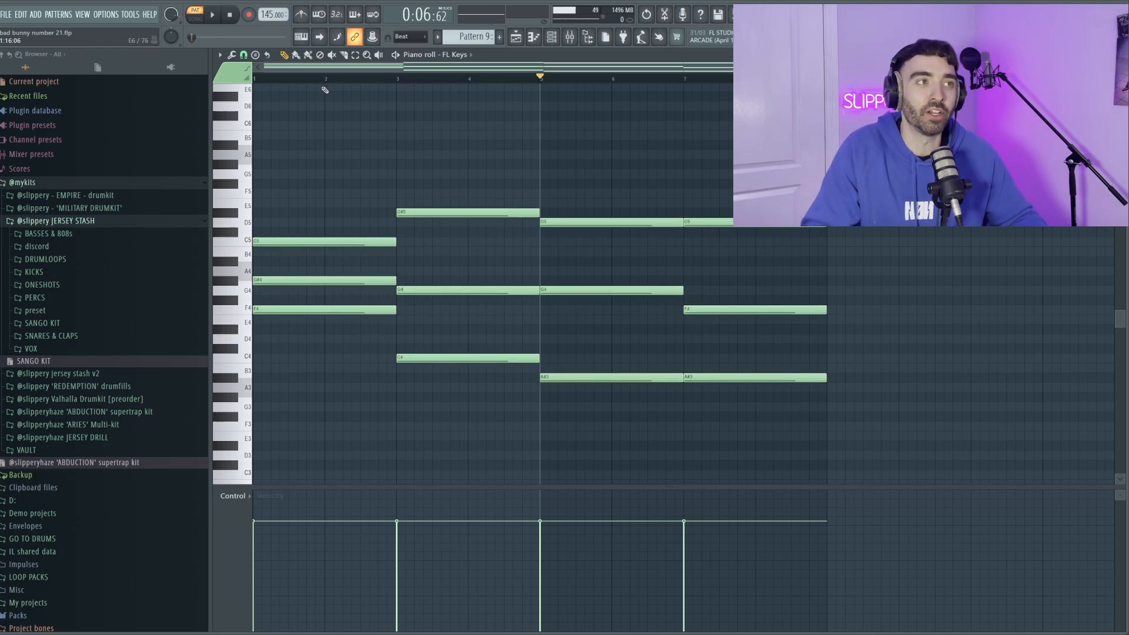
key("space")
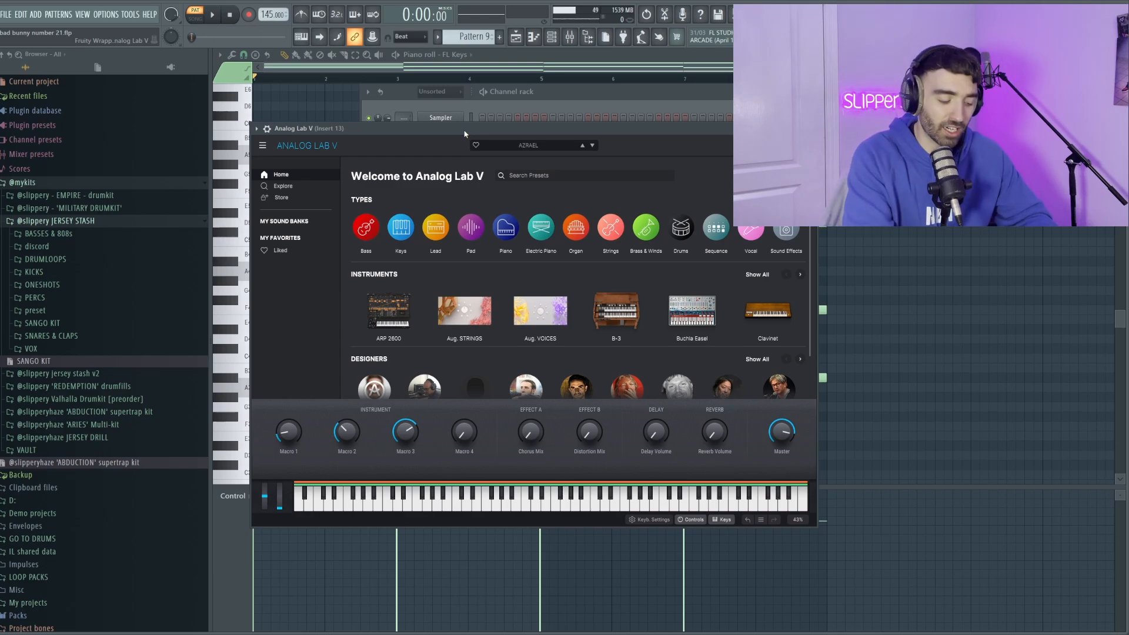
Duplicate the lowest note of each Analog Lab V chord one octave higher and play the result
key("space")
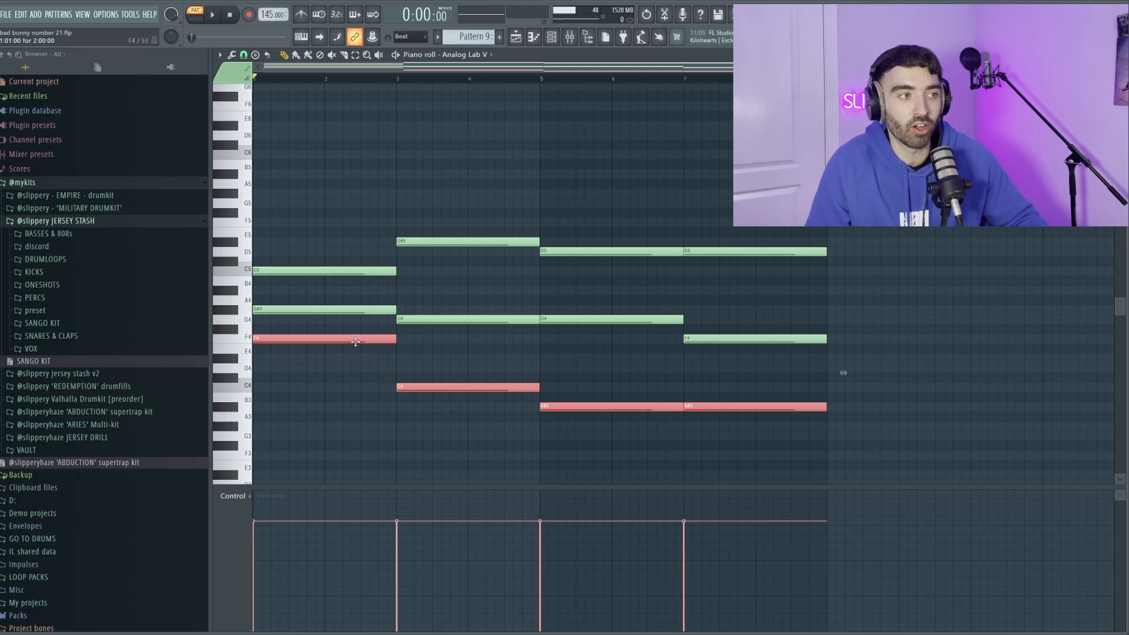
key("ctrl+Up")
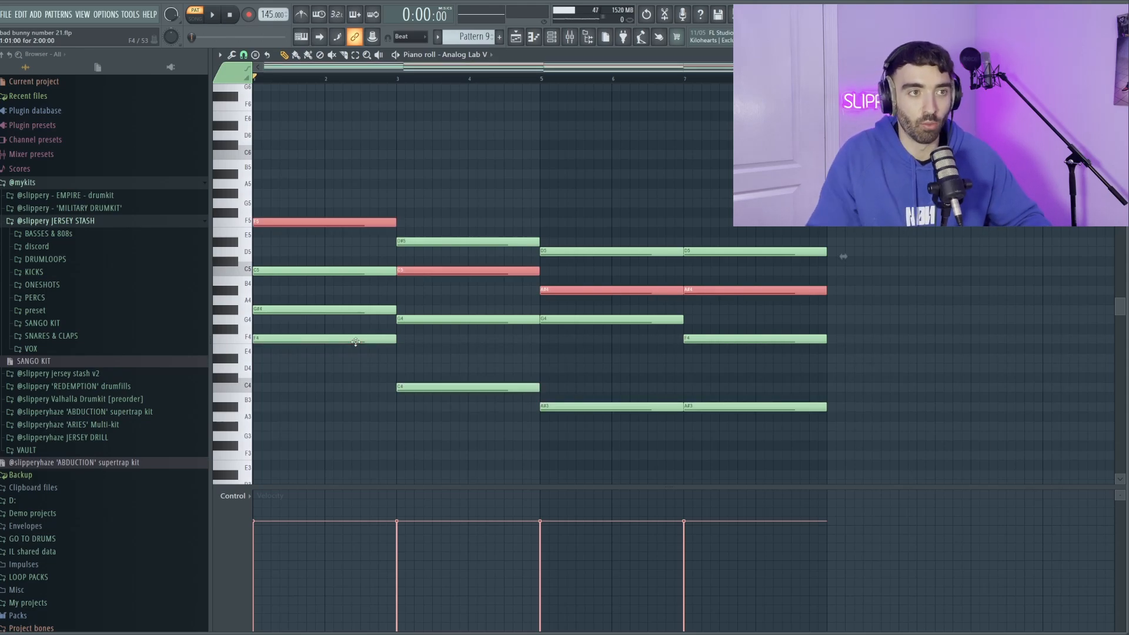
key("ctrl+d")
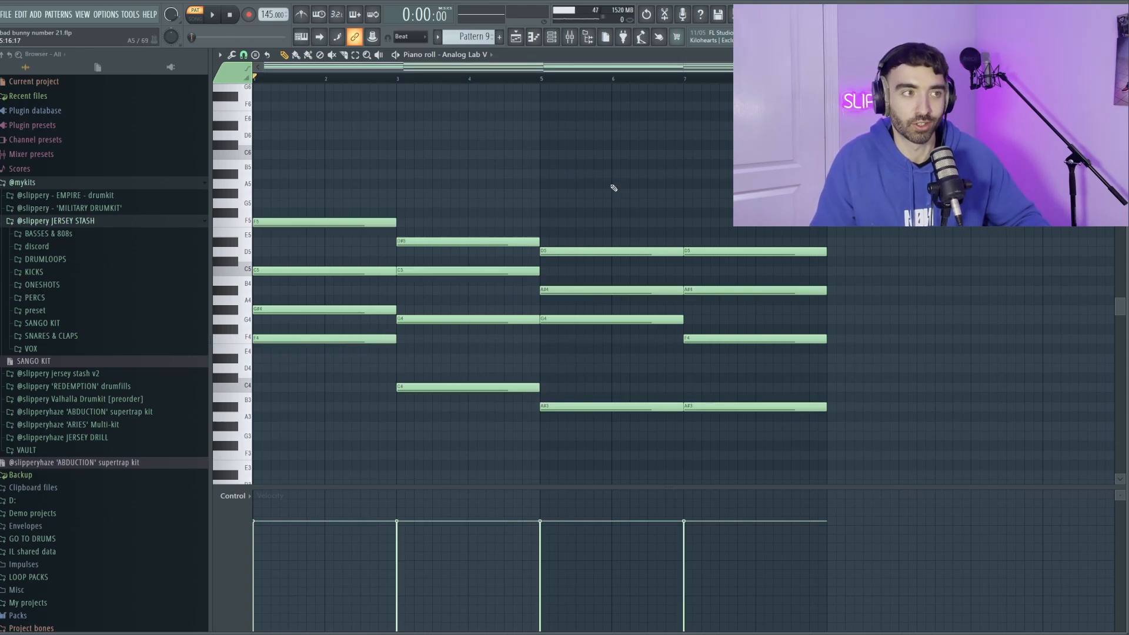
key("space")
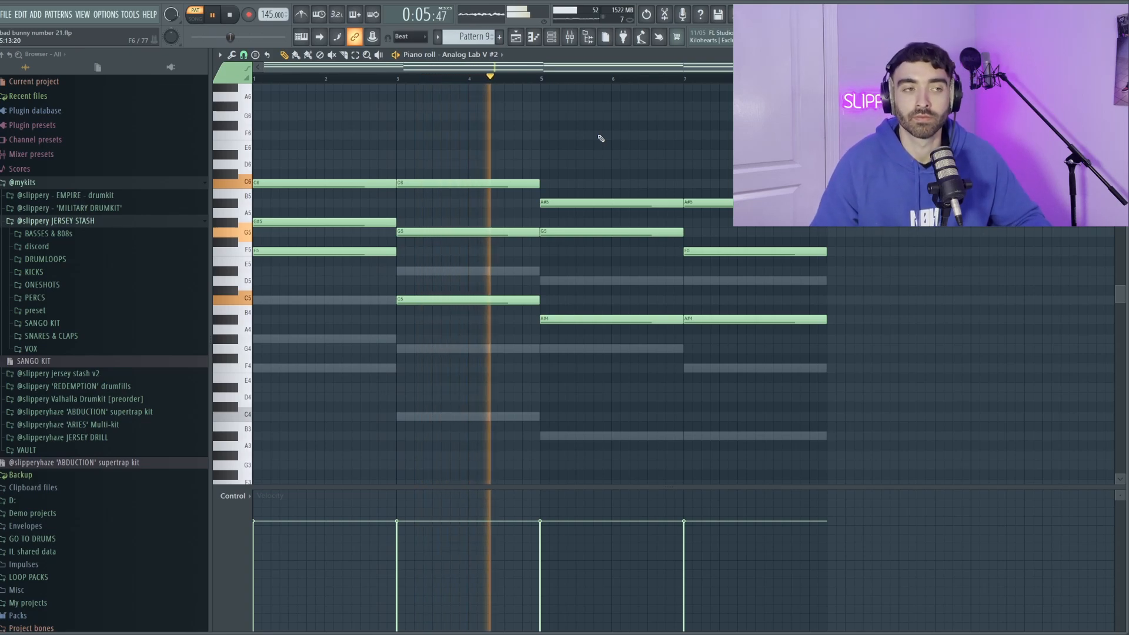
Give REESE BASSEY a single-note bassline of F5, C5, A#4 and A#4, with the last bar raised to A#5
scroll(601, 138, "up", 2)
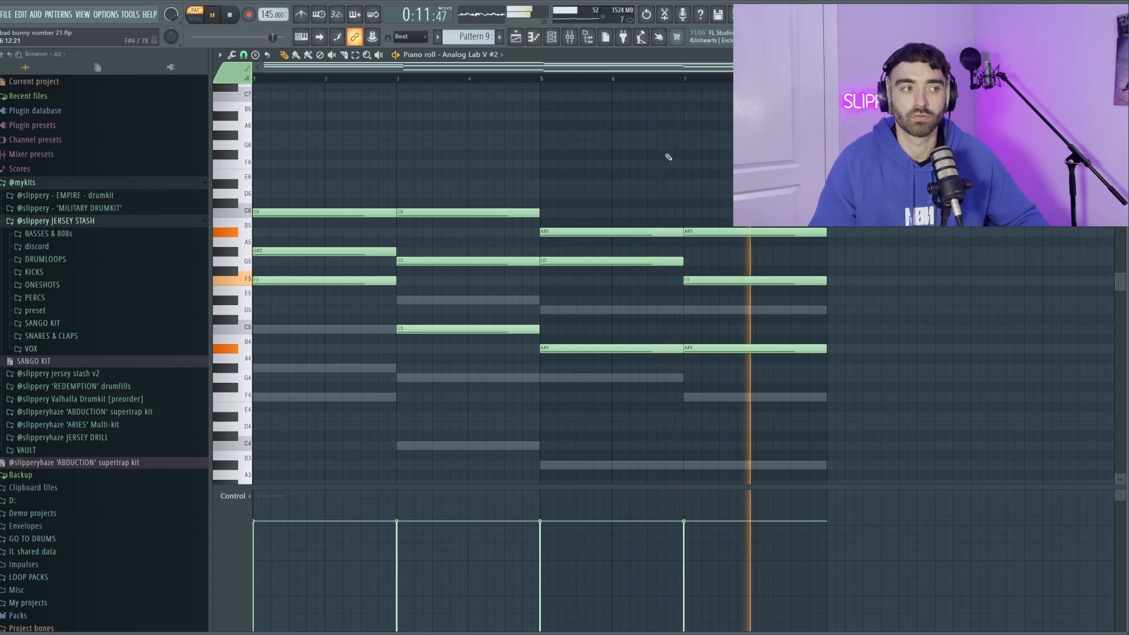
left_click_drag(668, 176, 781, 373)
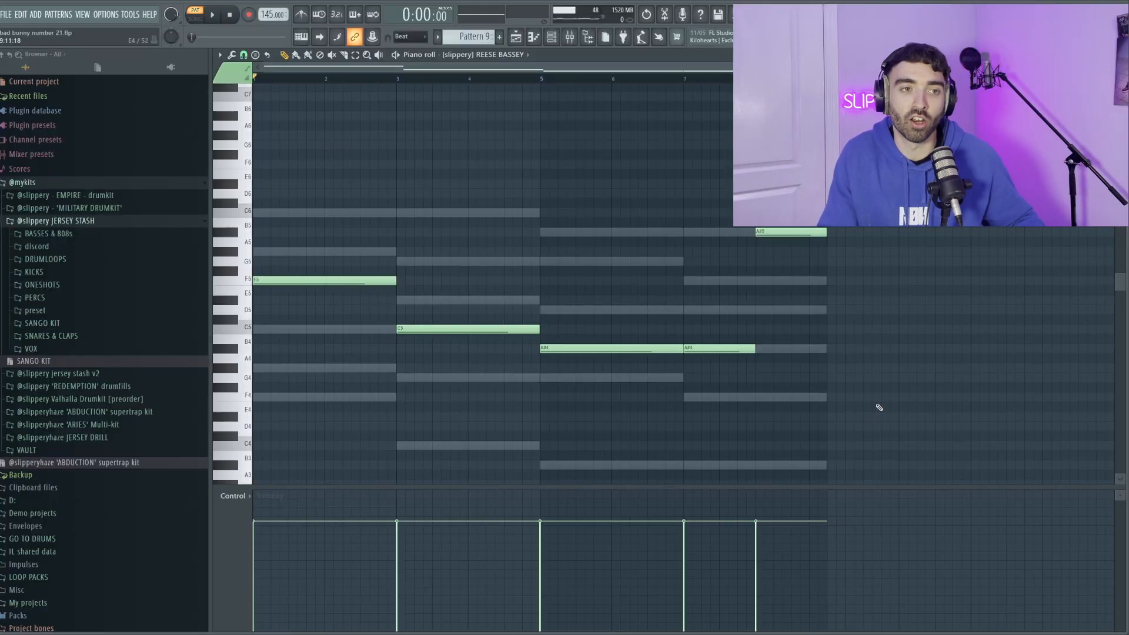
left_click_drag(879, 408, 254, 121)
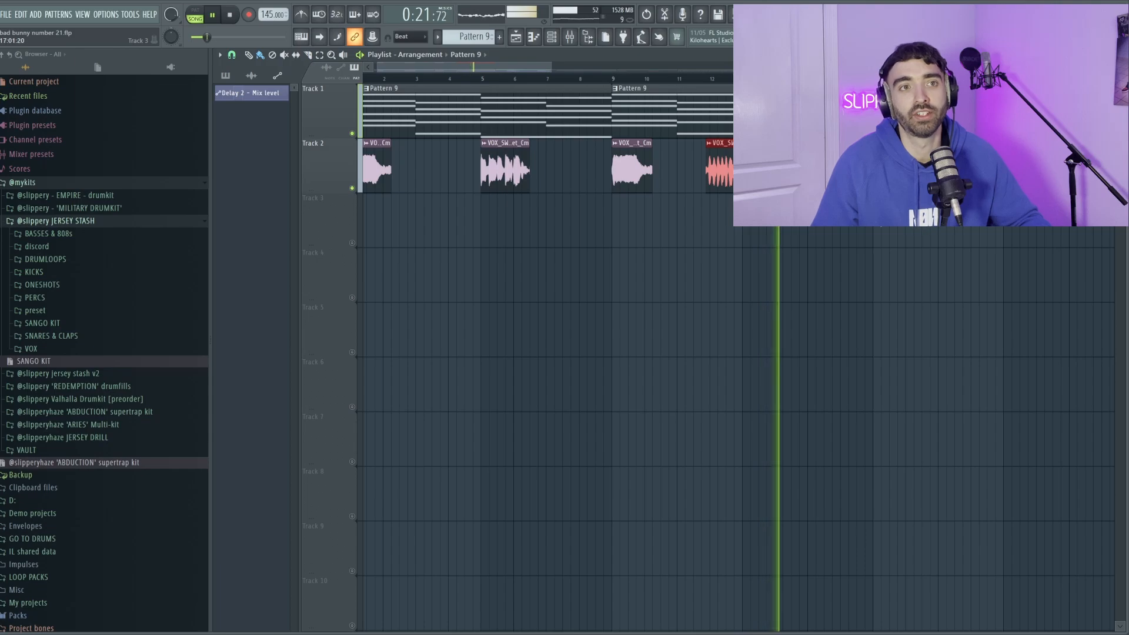
Lay repeated White_Noise_Riser_8 clips end to end on the playlist track above the Pattern 9 clips
scroll(711, 109, "down", 2)
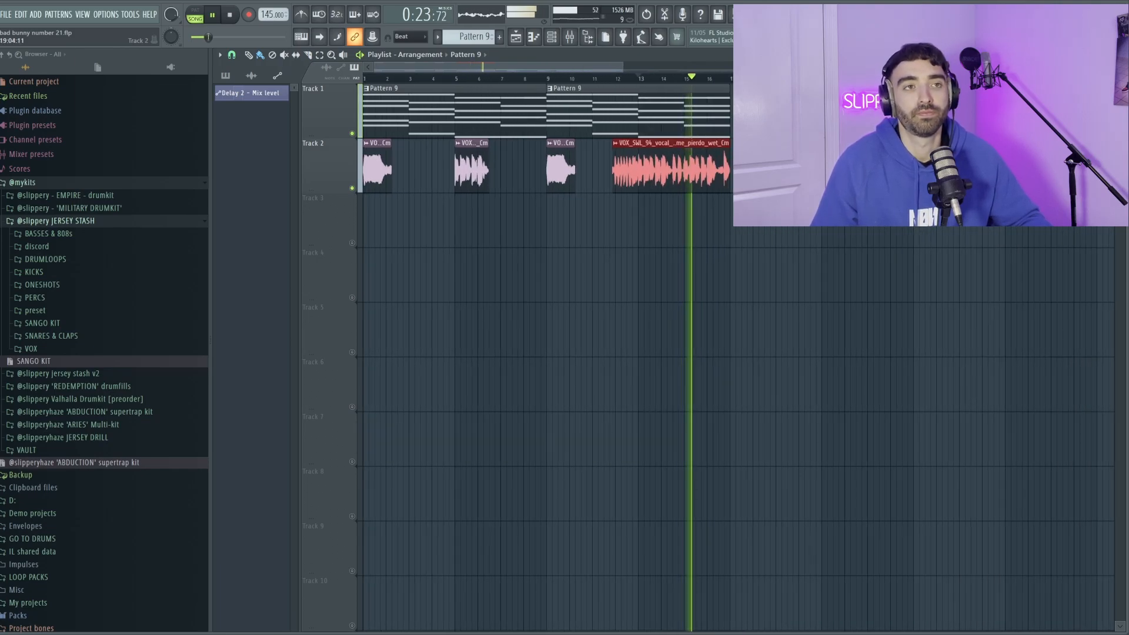
left_click(711, 110)
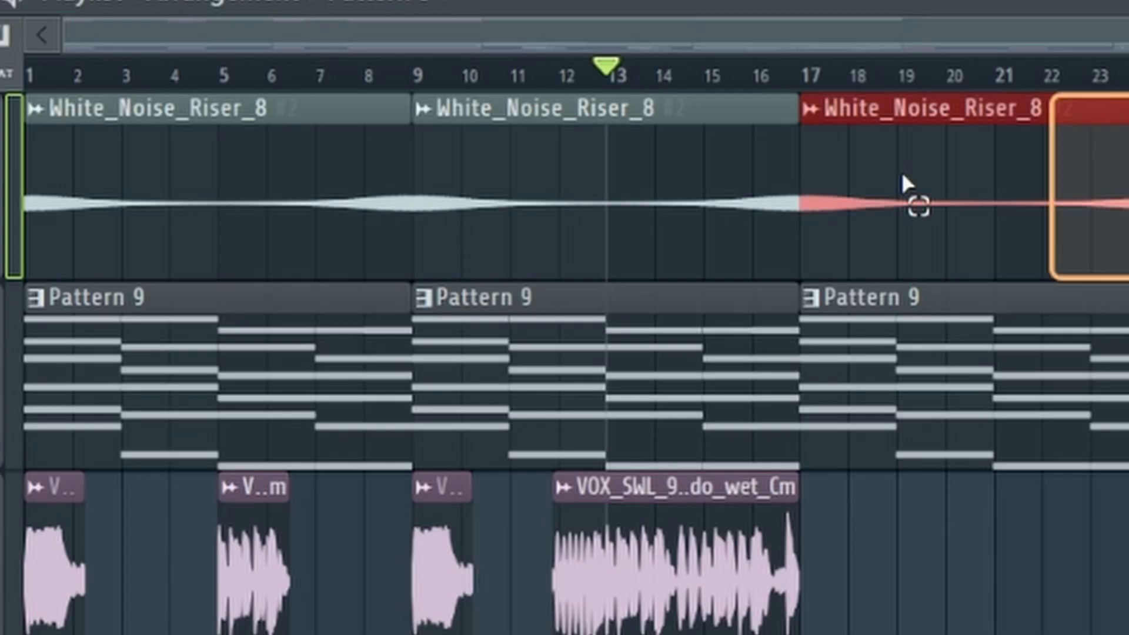
left_click_drag(619, 109, 366, 103)
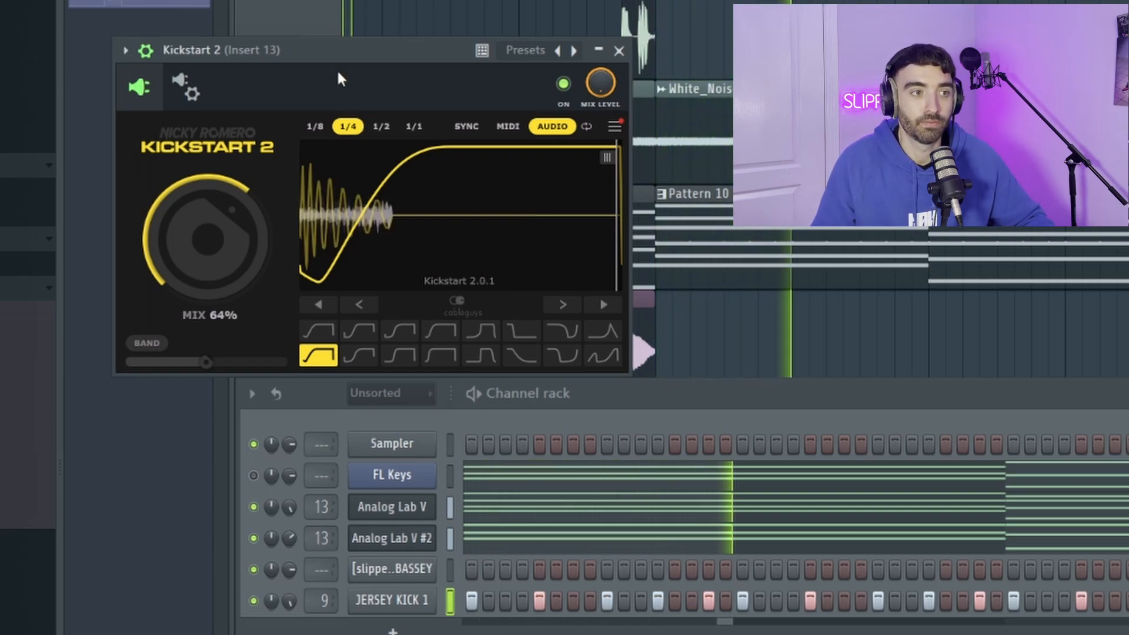
Raise the Kickstart 2 mix on Insert 13 slightly and layer Percussion_02 on the same steps as JERSEY KICK 1
left_click_drag(231, 211, 231, 203)
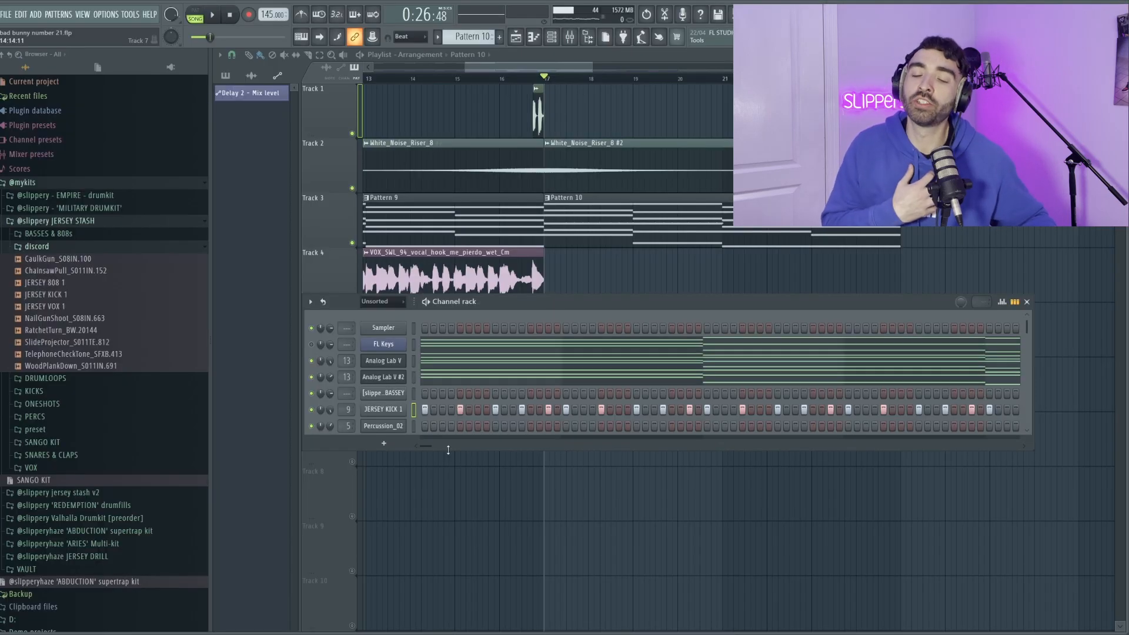
left_click(395, 429)
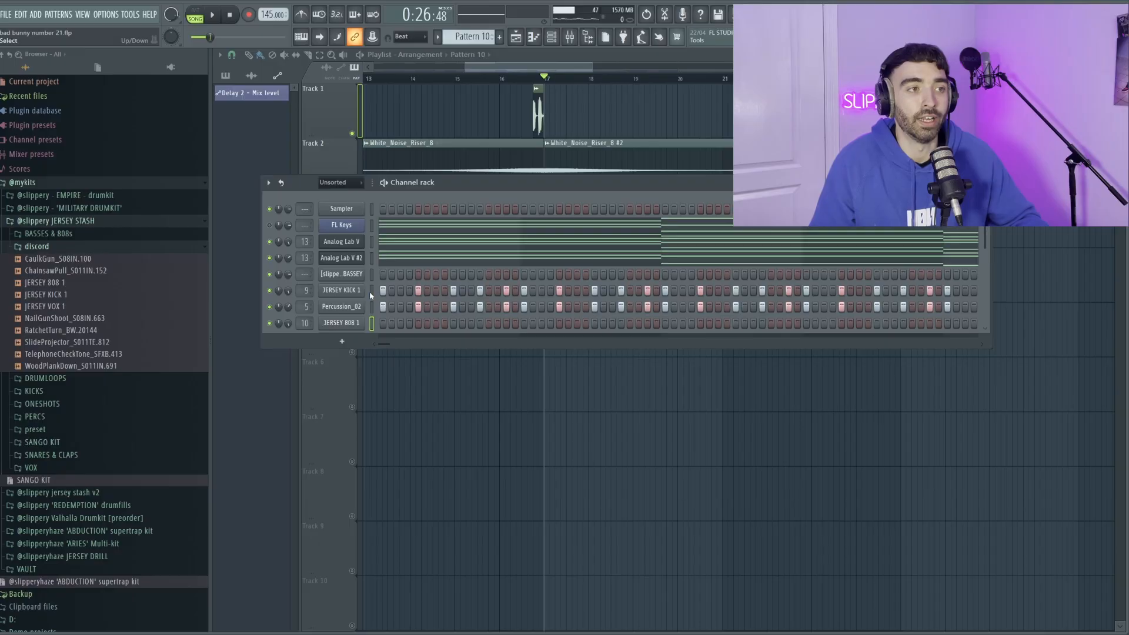
Copy the JERSEY KICK 1 rhythm to JERSEY 808 1, pitch its notes along the F5, C5, A#4 bassline, and play it
left_click(371, 292)
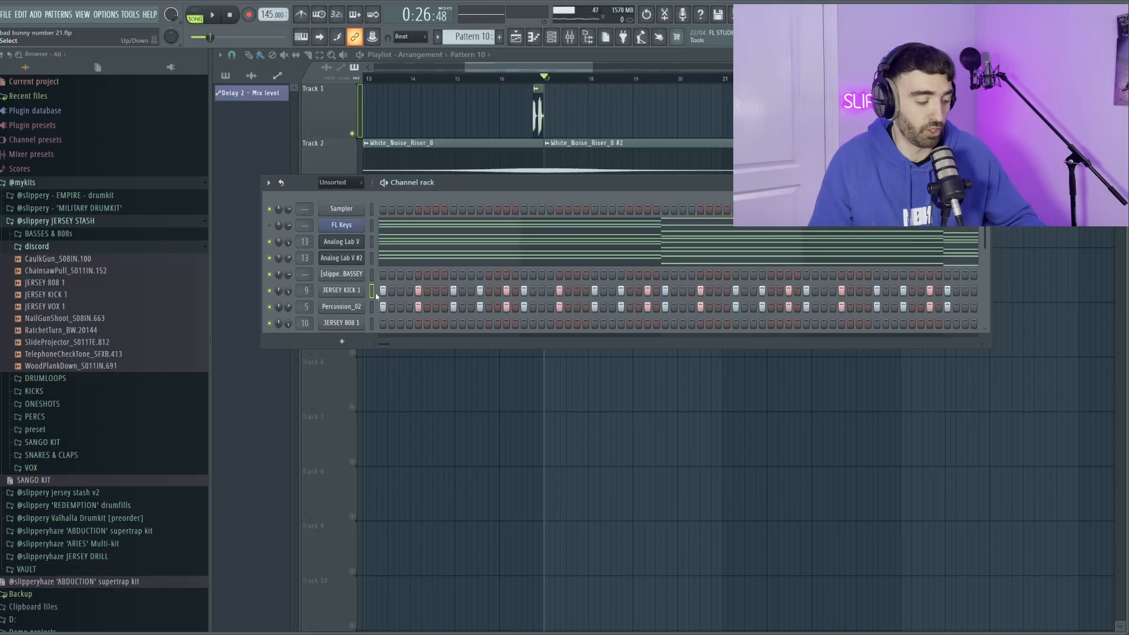
right_click(355, 326)
left_click(382, 323)
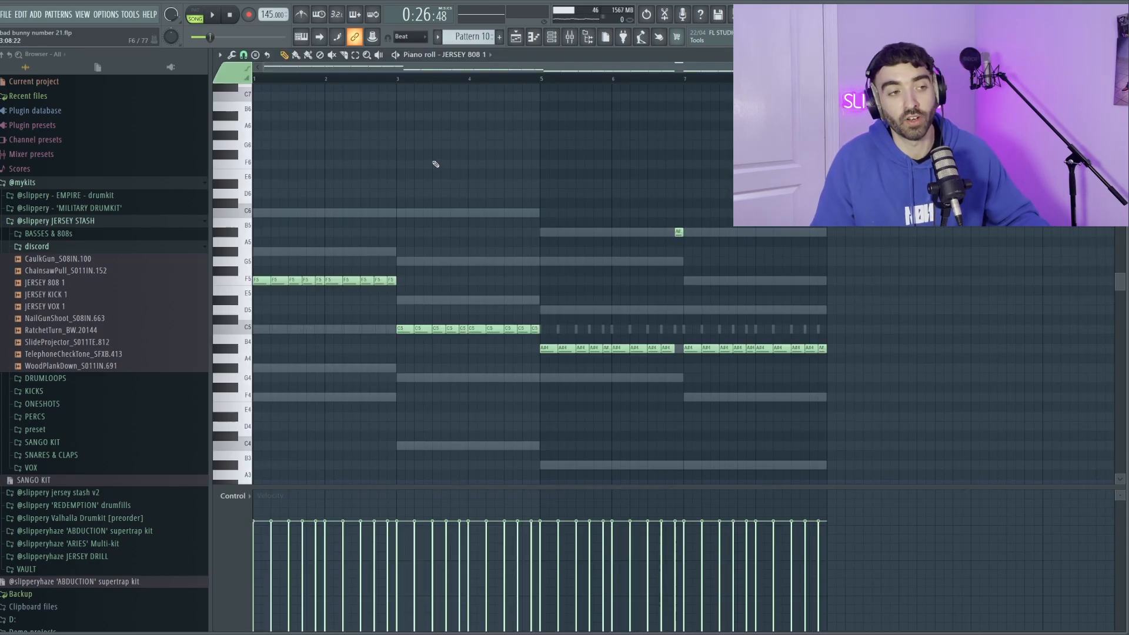
key("space")
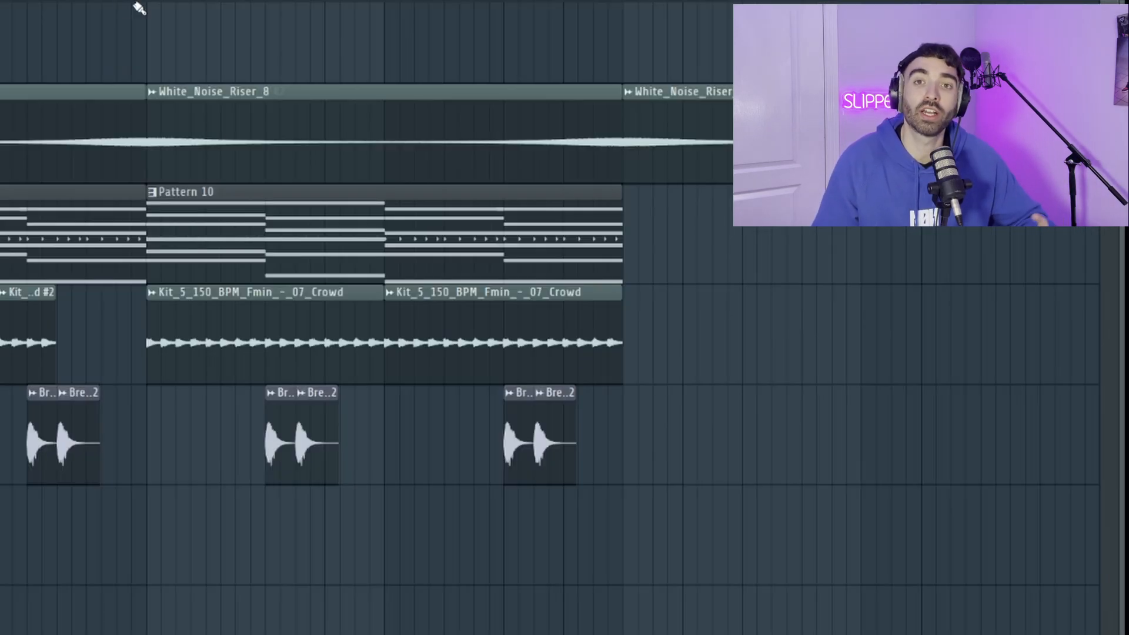
Copy the first two vocal clips to Track 5 beneath Pattern 12, starting at bar 33
left_click_drag(405, 342, 298, 308)
left_click(91, 332)
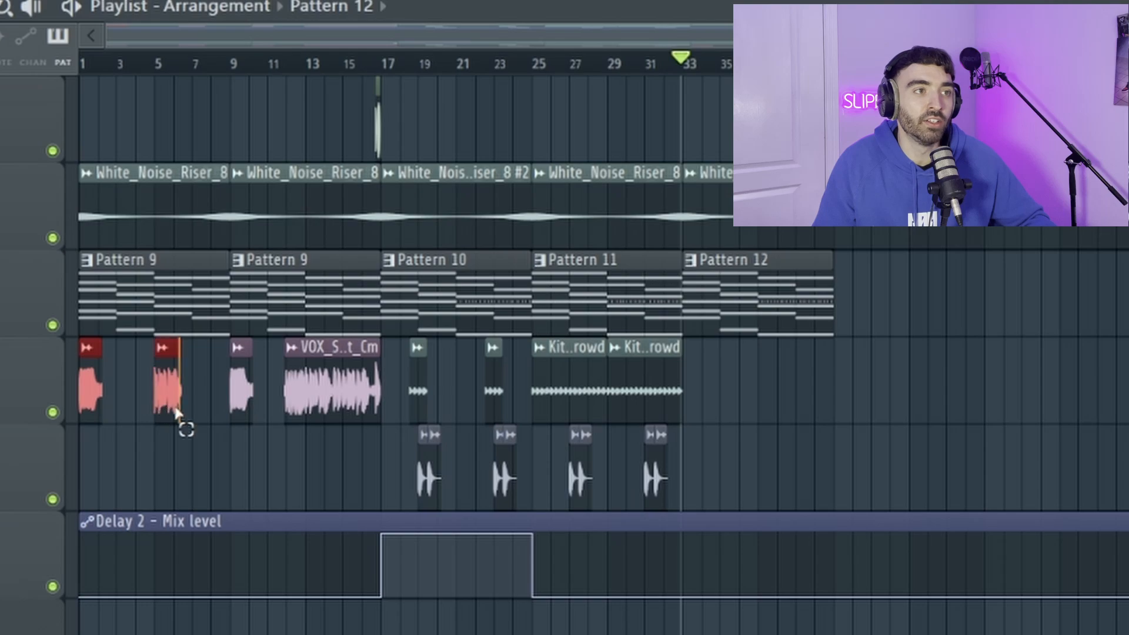
left_click_drag(162, 403, 372, 500)
Extend the Aye! row on Track 4 with four more clips, one every half bar up to bar 45
scroll(782, 468, "up", 6)
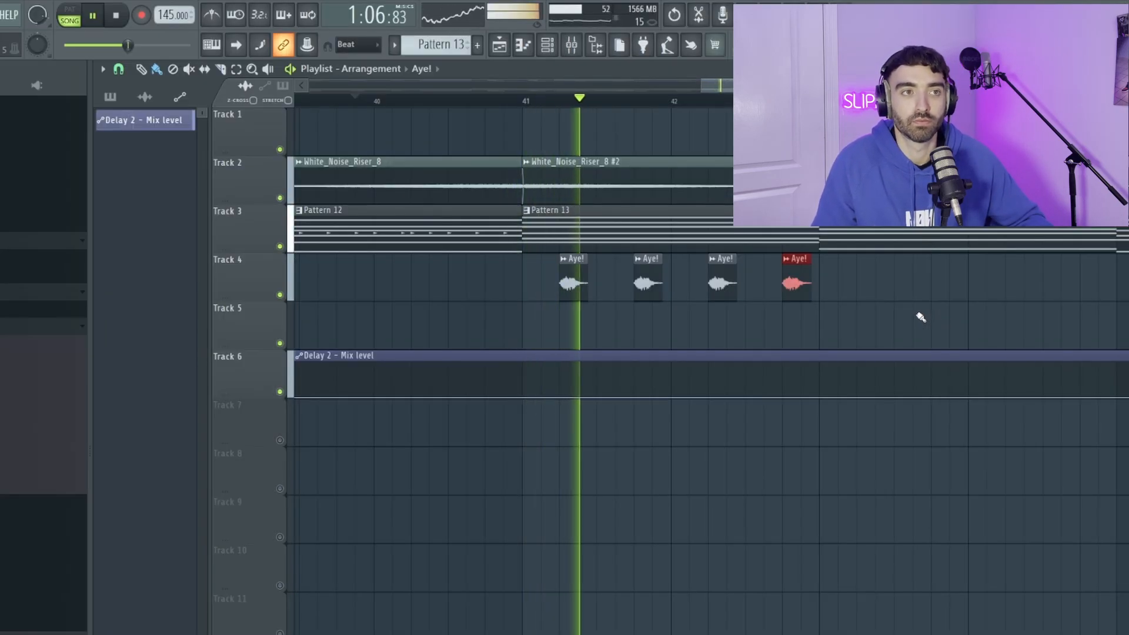
left_click(863, 290)
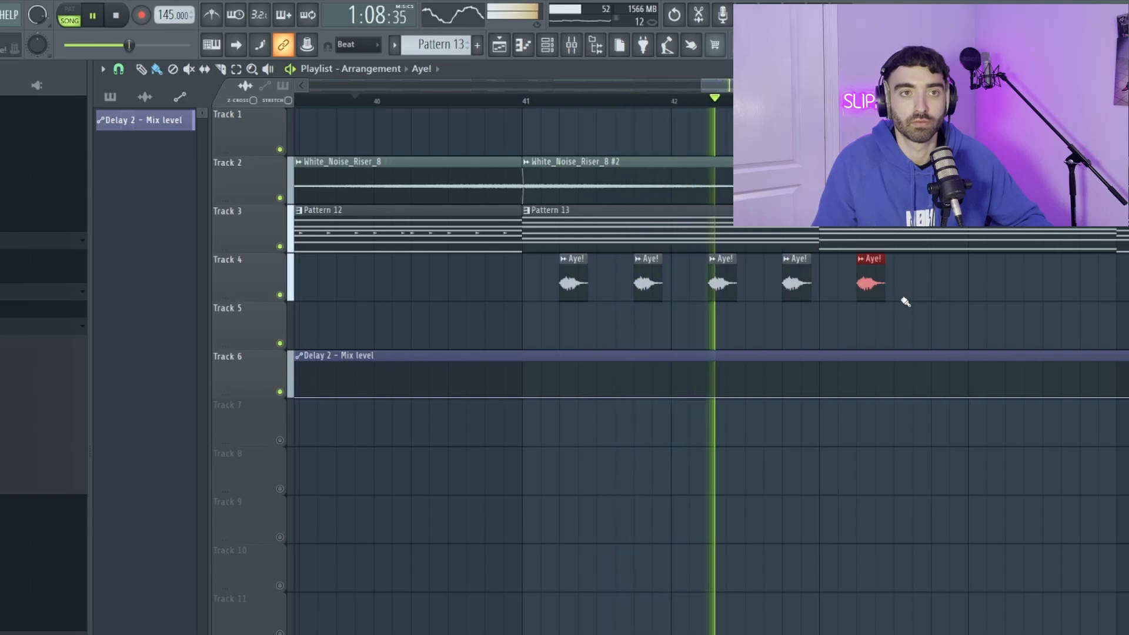
left_click(939, 290)
left_click(1013, 289)
left_click(1087, 290)
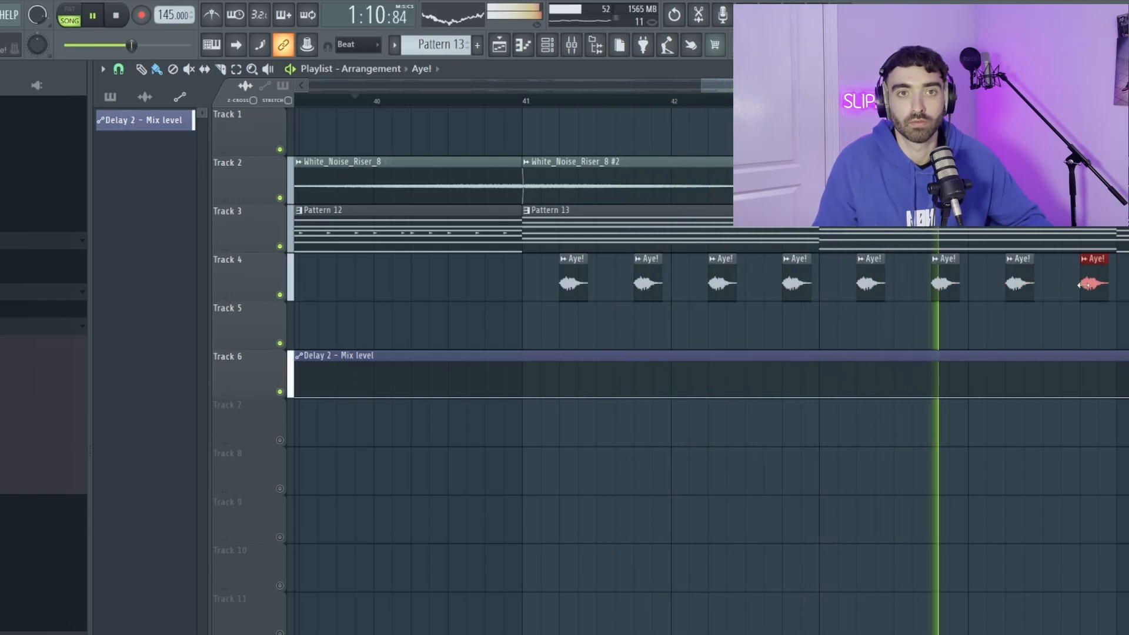
scroll(1098, 323, "down", 5)
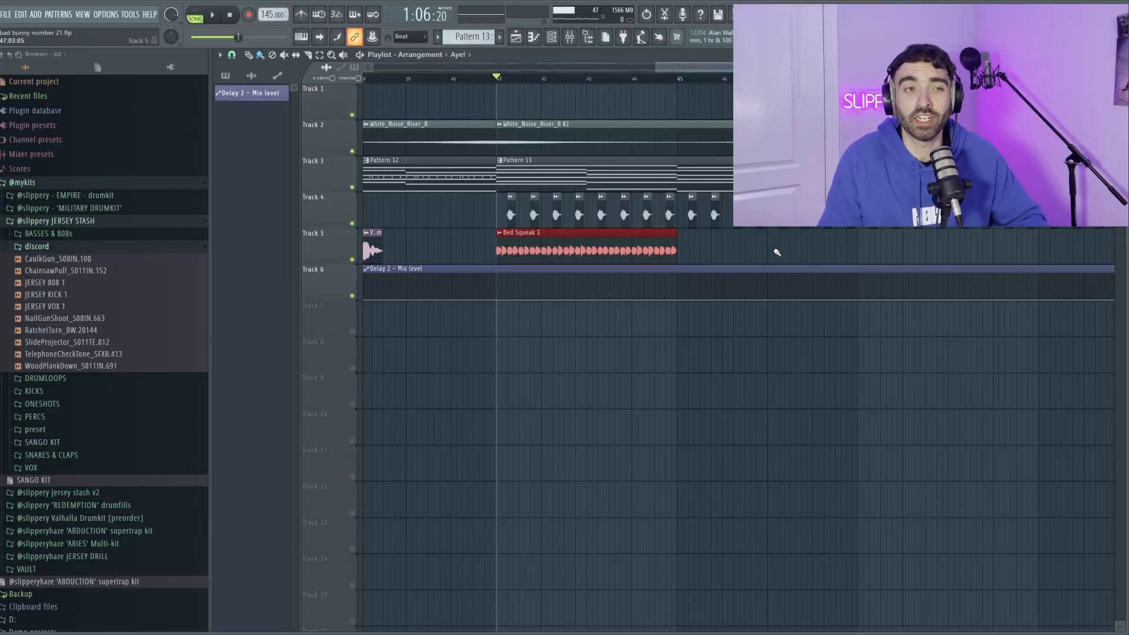
Repeat the Bed Squeak 1 clip on Track 5 three times so four clips run back to back from bar 41, and play the section
key("ctrl+b")
key("ctrl+b")
key("ctrl+b")
scroll(786, 394, "down", 3)
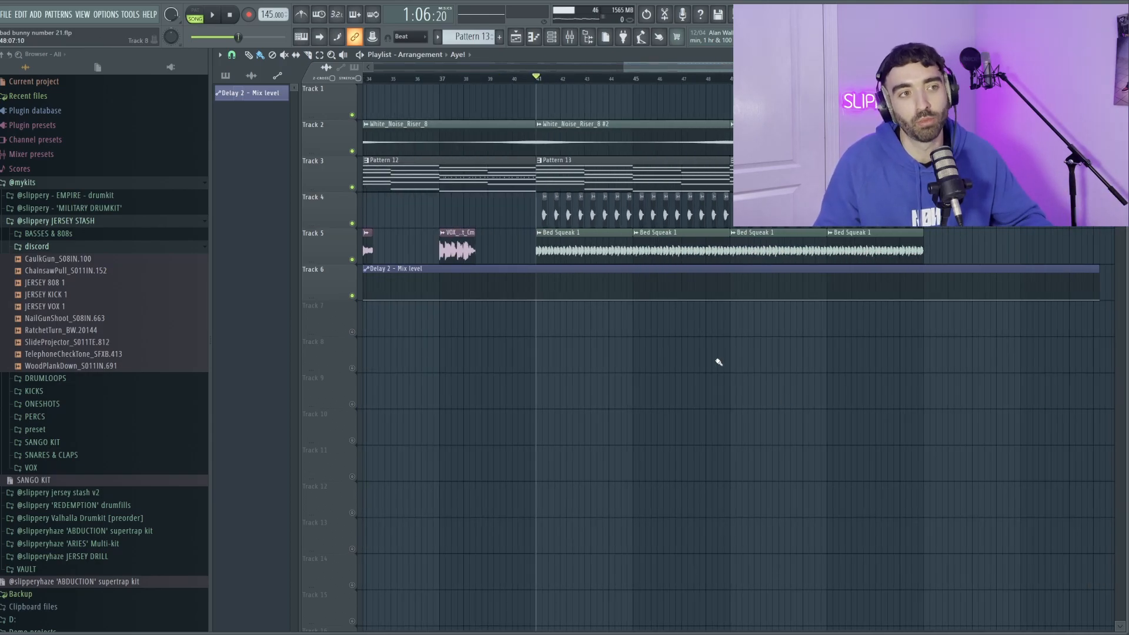
key("space")
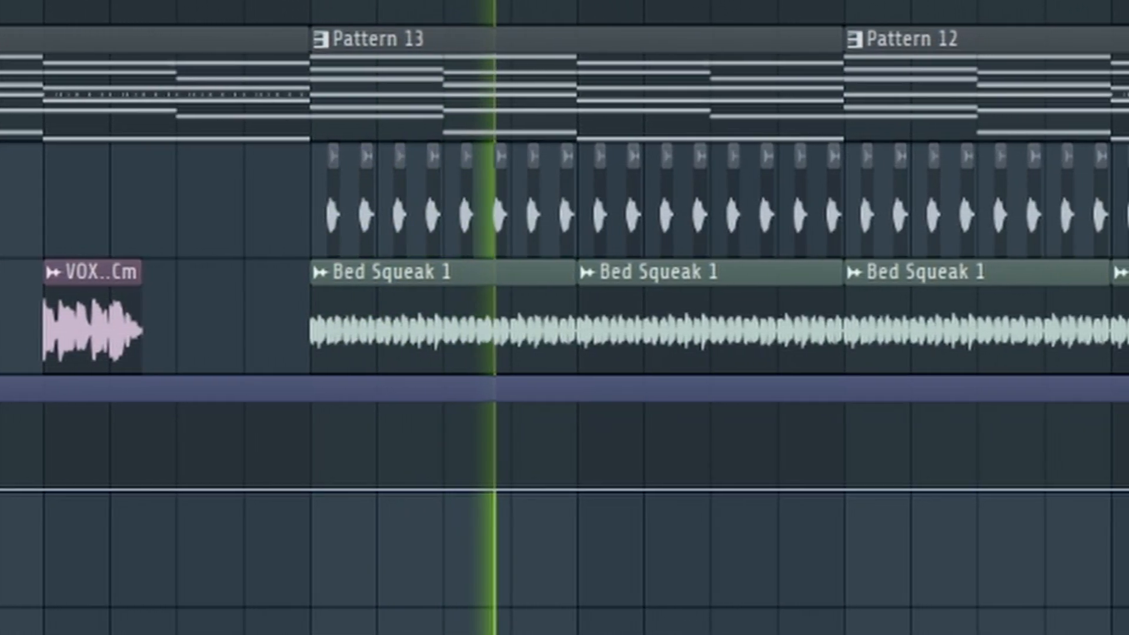
key("space")
Make the Pattern 12 clip at bar 49 unique and add another eight-bar pattern clip on Track 3 directly after Pattern 7
right_click(777, 59)
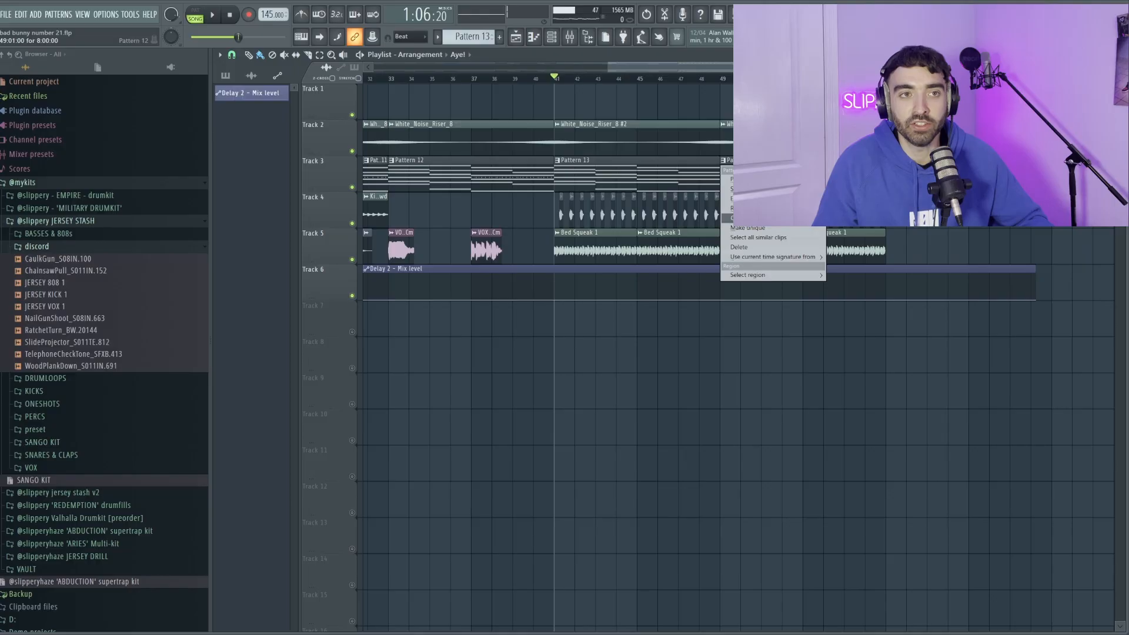
left_click(748, 228)
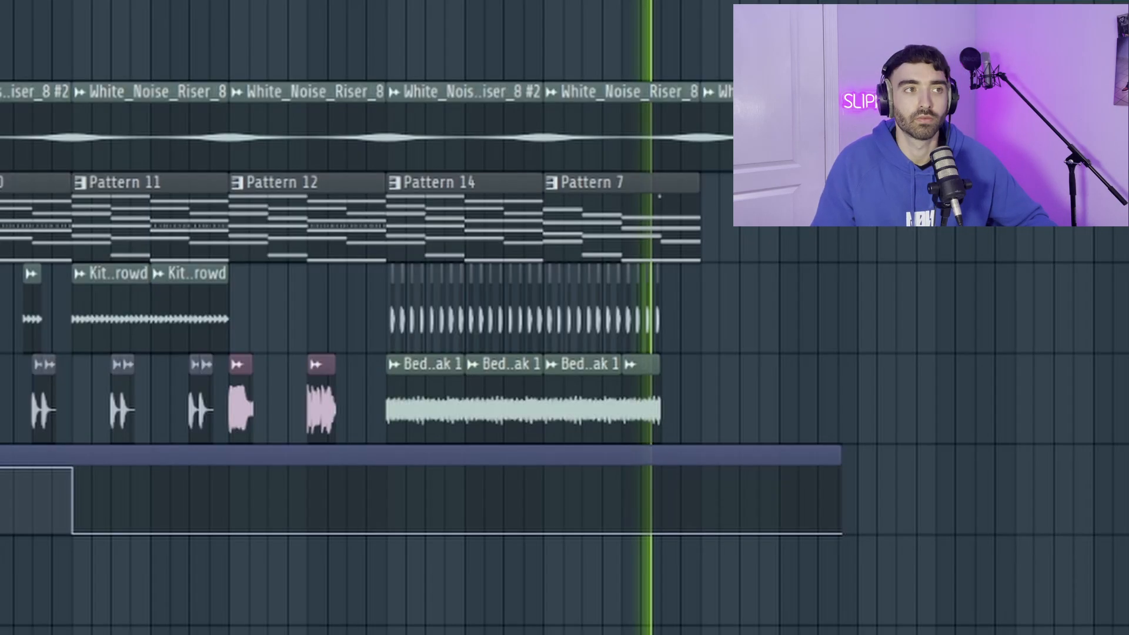
left_click_drag(800, 203, 701, 219)
scroll(727, 219, "up", 3)
scroll(732, 255, "down", 3)
scroll(768, 302, "down", 2)
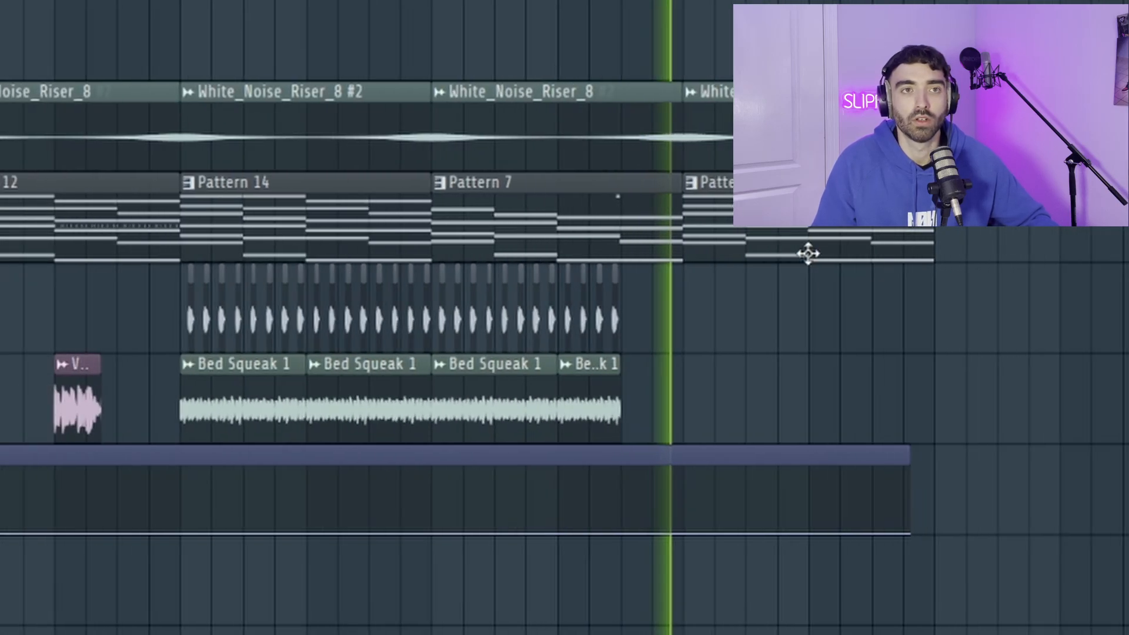